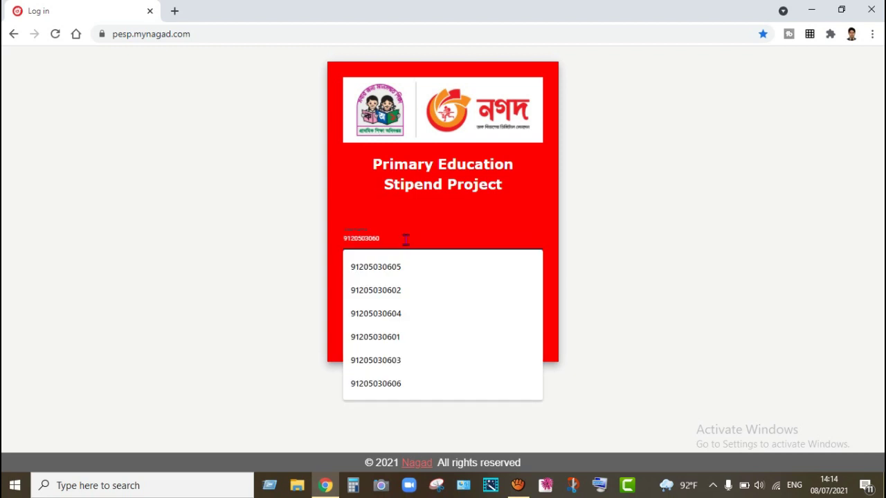
- Log in to the Primary Education Stipend Project portal with the school's username and the saved account password
{"action": "type", "text": "1"}
{"action": "left_click", "coordinate": [392, 273]}
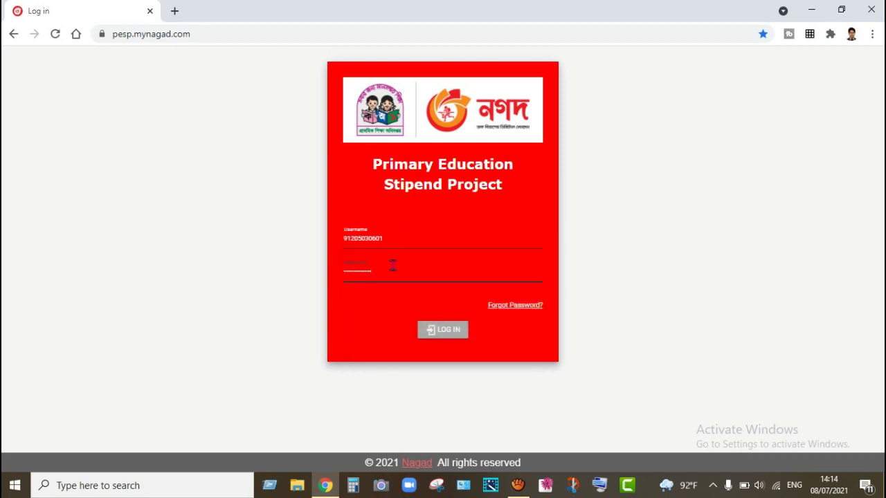
{"action": "left_click", "coordinate": [441, 329]}
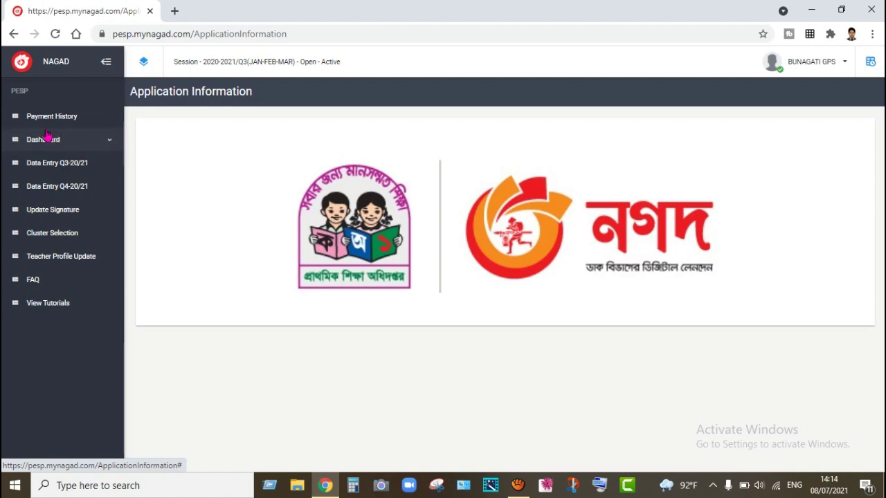
- Open the School Dashboard with its session report cards
{"action": "key", "text": "ctrl+plus"}
{"action": "key", "text": "ctrl+plus"}
{"action": "key", "text": "ctrl+plus"}
{"action": "key", "text": "ctrl+plus"}
{"action": "key", "text": "ctrl+plus"}
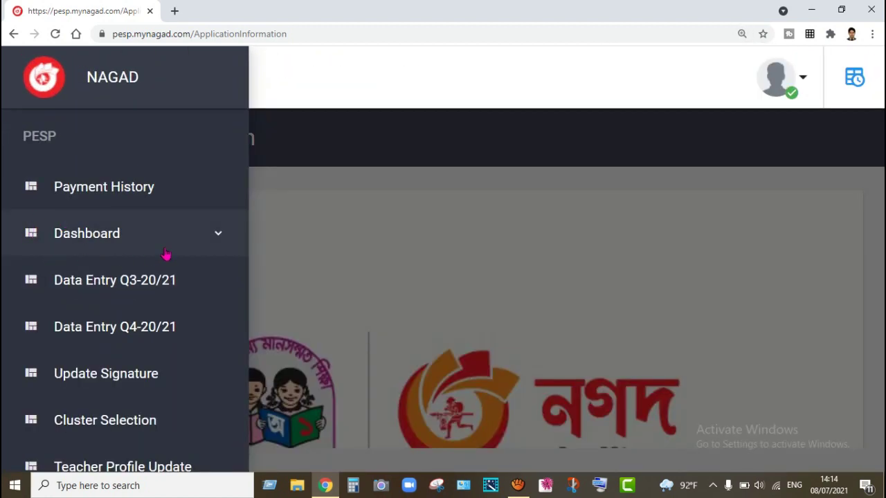
{"action": "left_click", "coordinate": [104, 239]}
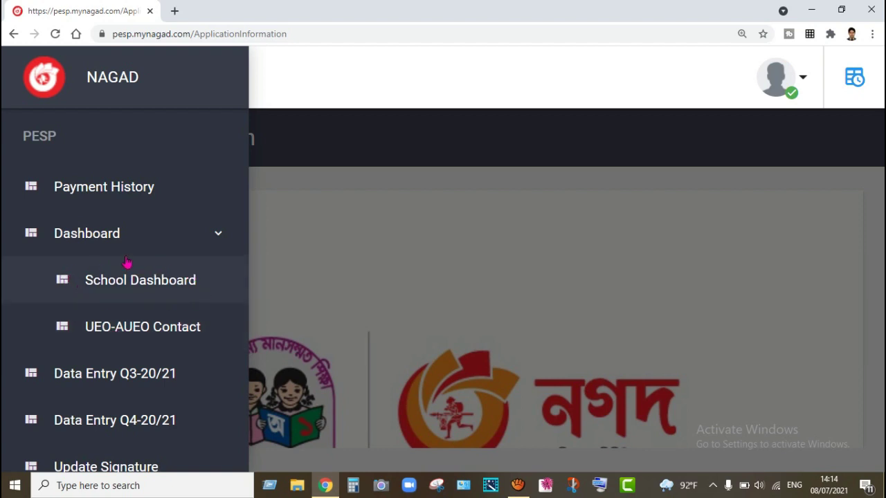
{"action": "left_click", "coordinate": [132, 280]}
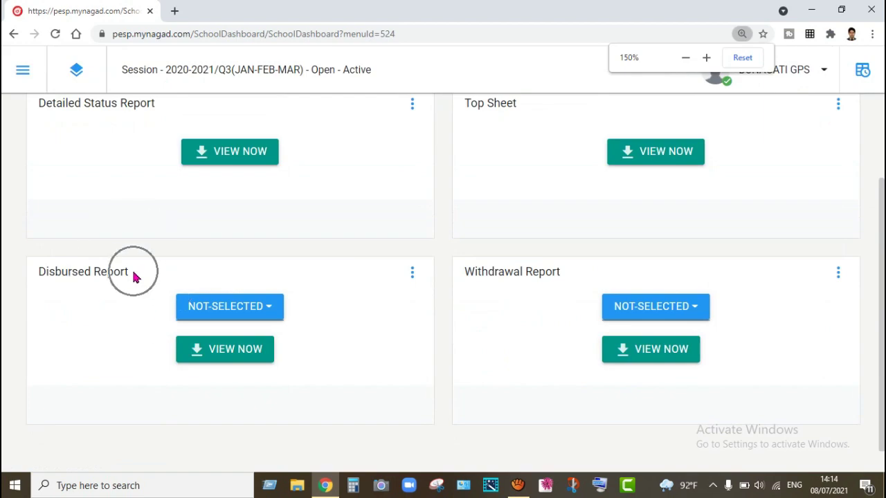
{"action": "key", "text": "ctrl+minus"}
{"action": "key", "text": "ctrl+minus"}
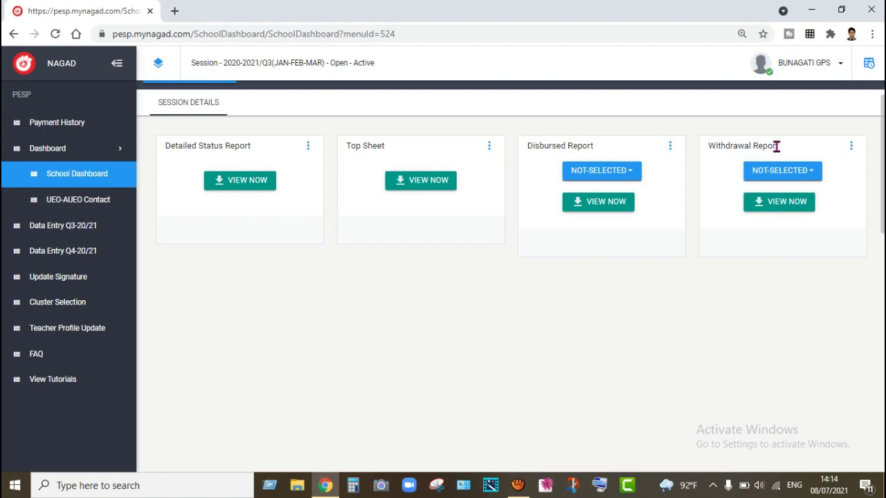
- Try to view the Detailed Status Report and the Top Sheet, dismissing each resulting message
{"action": "left_click", "coordinate": [245, 181]}
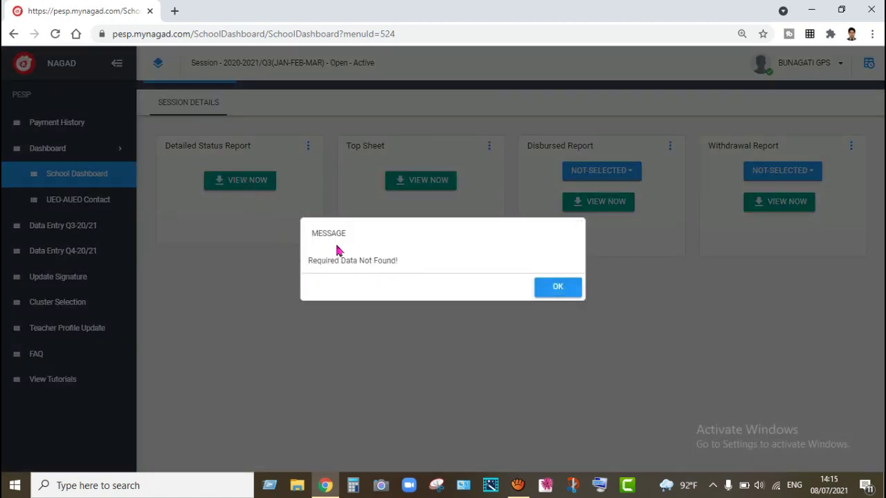
{"action": "left_click", "coordinate": [565, 291]}
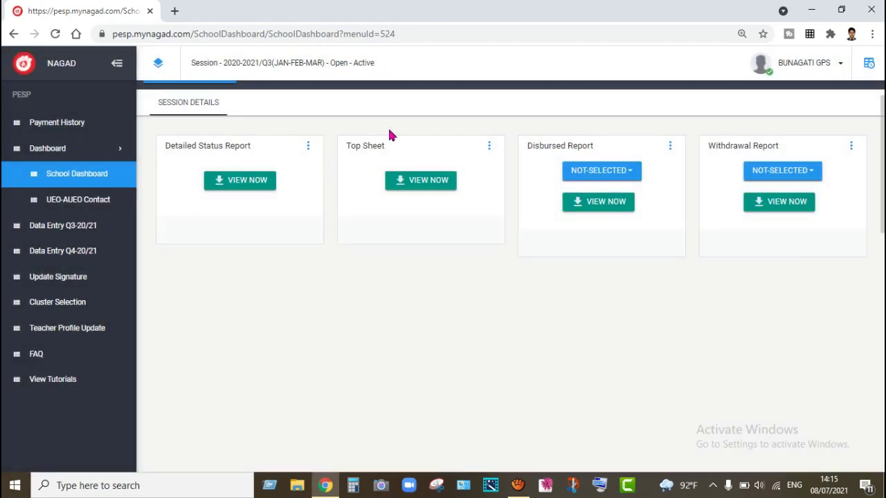
{"action": "left_click", "coordinate": [431, 187]}
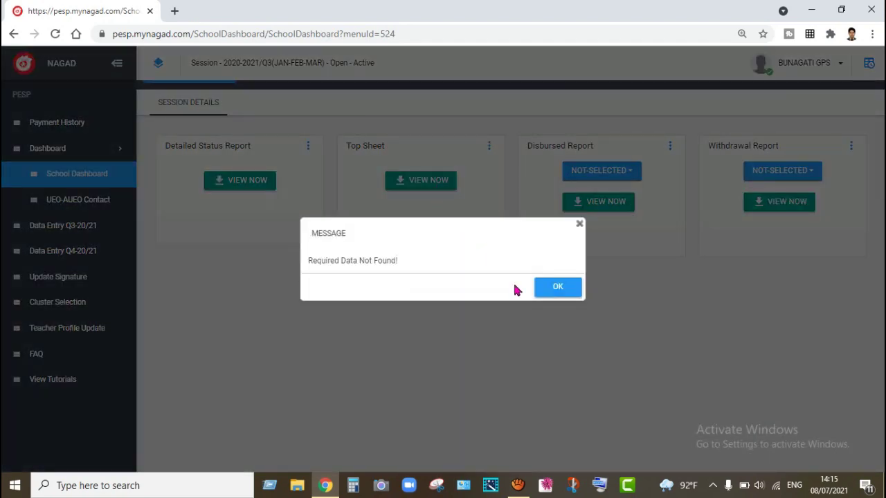
{"action": "left_click", "coordinate": [554, 292]}
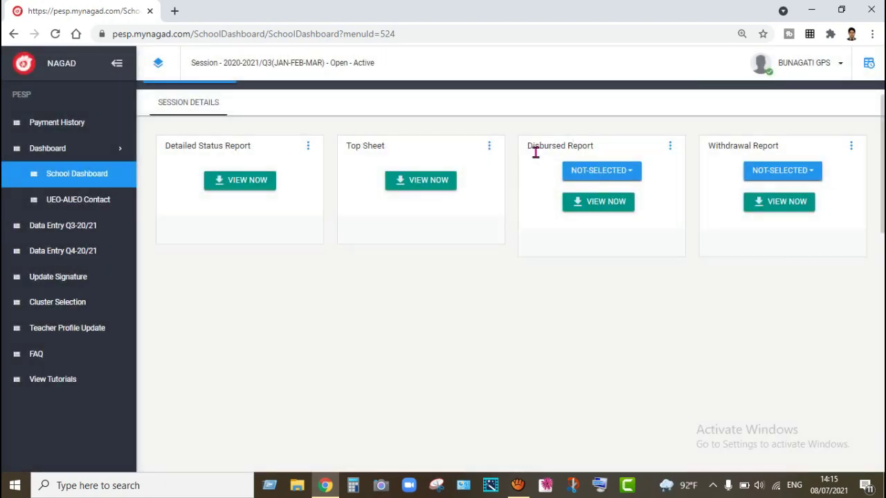
- Open the Disbursed Report for Q4(APR-MAY-JUN)-2020 and examine the first beneficiary's student count, amount and payment status
{"action": "left_click", "coordinate": [632, 174]}
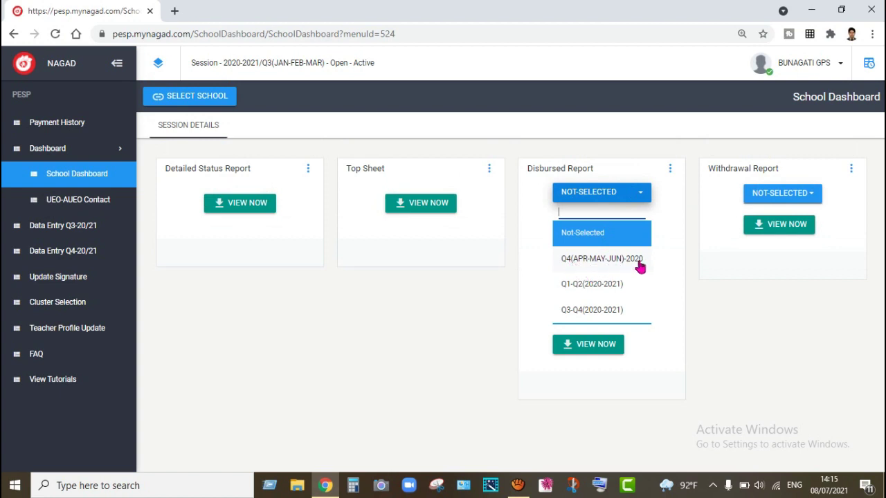
{"action": "left_click", "coordinate": [596, 265]}
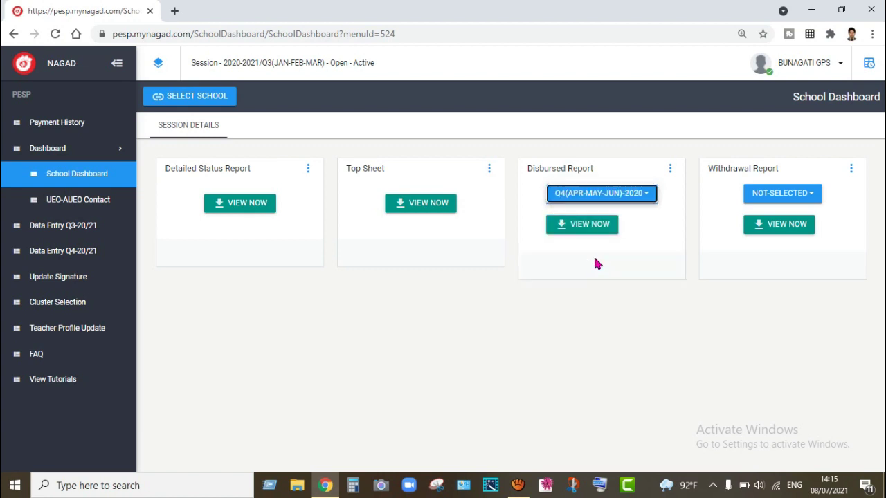
{"action": "left_click", "coordinate": [590, 225]}
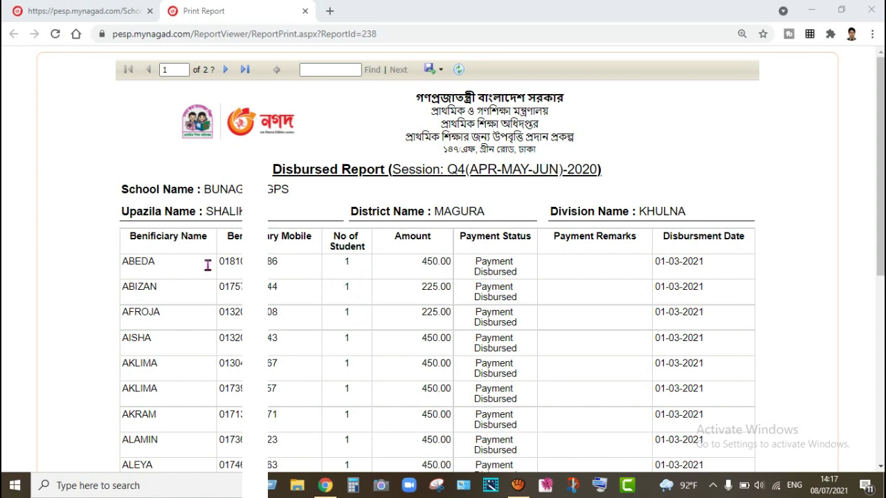
{"action": "double_click", "coordinate": [355, 261]}
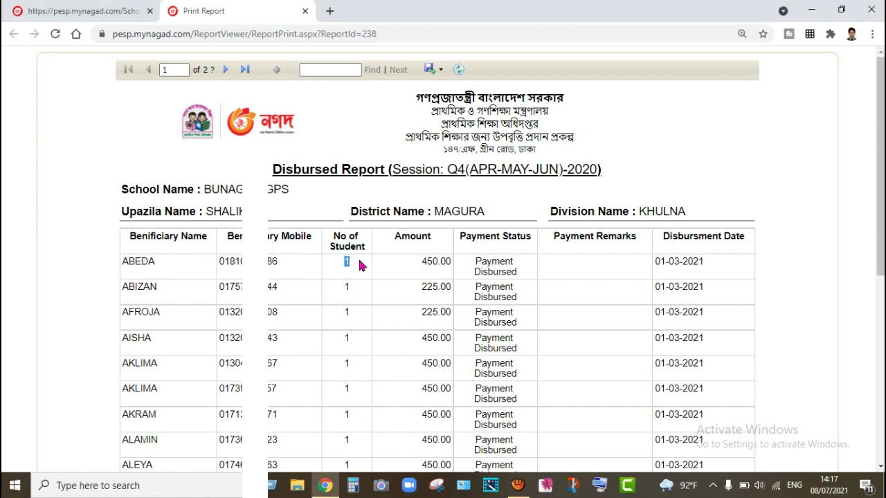
{"action": "left_click_drag", "start_coordinate": [410, 265], "coordinate": [520, 270]}
{"action": "left_click", "coordinate": [514, 270]}
- Export the disbursed report as a PDF named DisbursedReportforSchool to the Desktop and close the report
{"action": "left_click", "coordinate": [441, 72]}
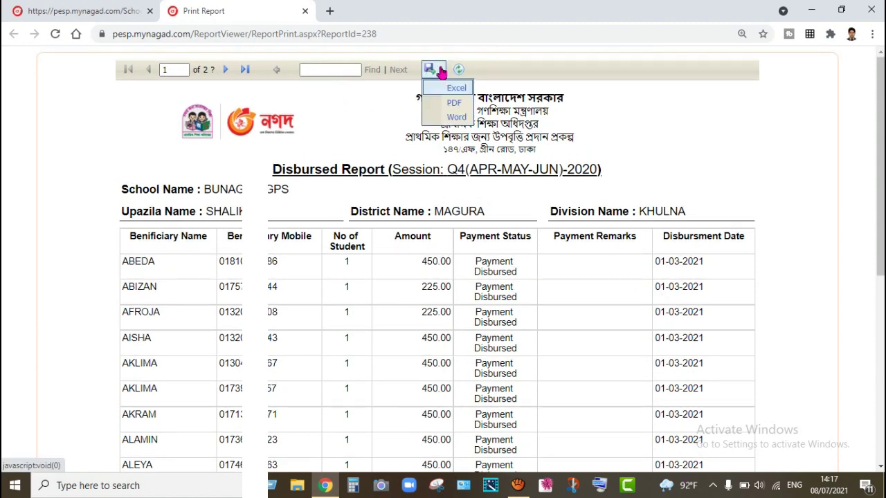
{"action": "left_click", "coordinate": [443, 119]}
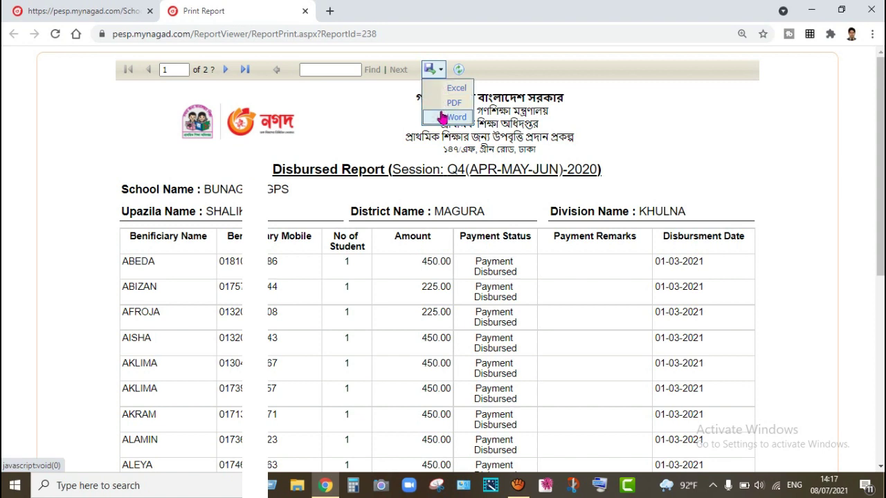
{"action": "left_click", "coordinate": [443, 104]}
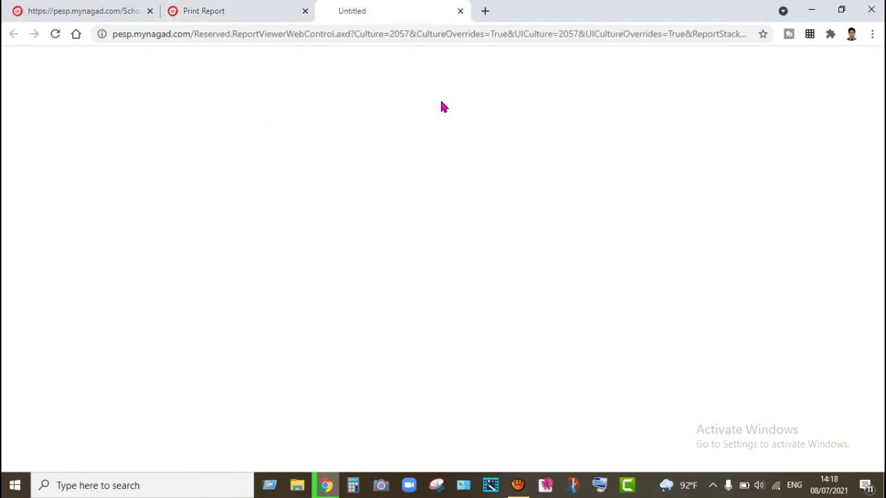
{"action": "left_click", "coordinate": [52, 76]}
{"action": "left_click", "coordinate": [228, 245]}
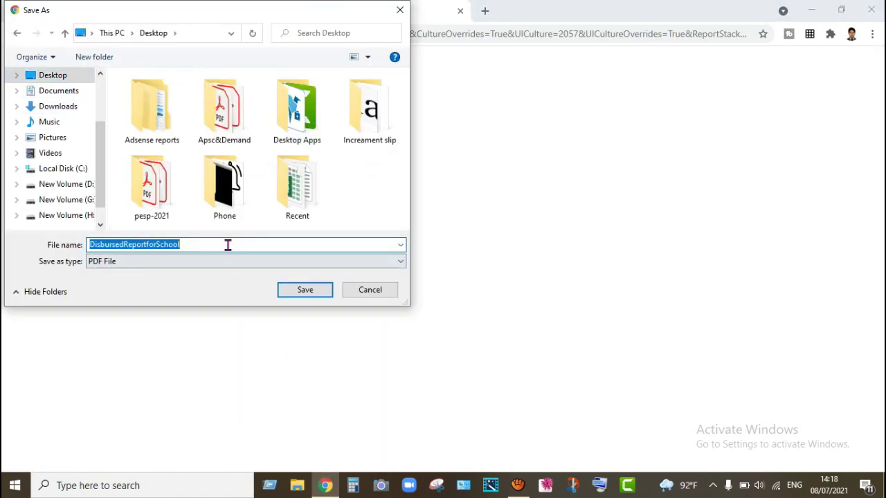
{"action": "left_click", "coordinate": [306, 291]}
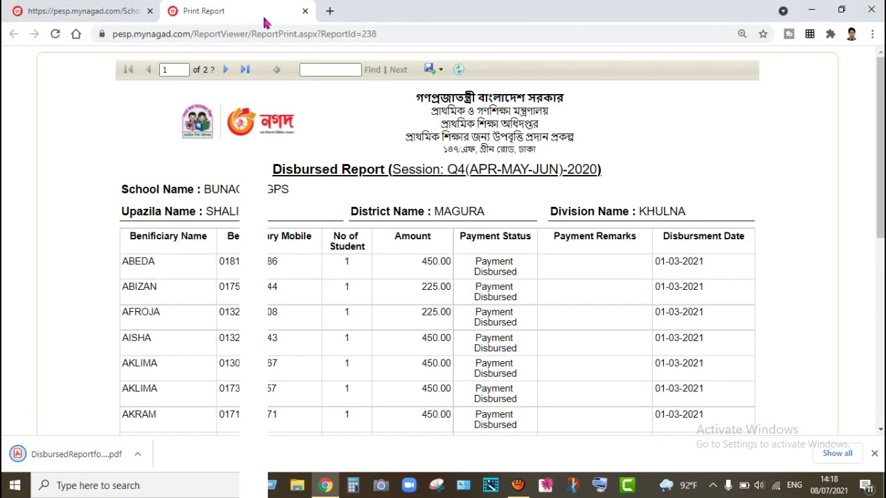
{"action": "left_click", "coordinate": [306, 11]}
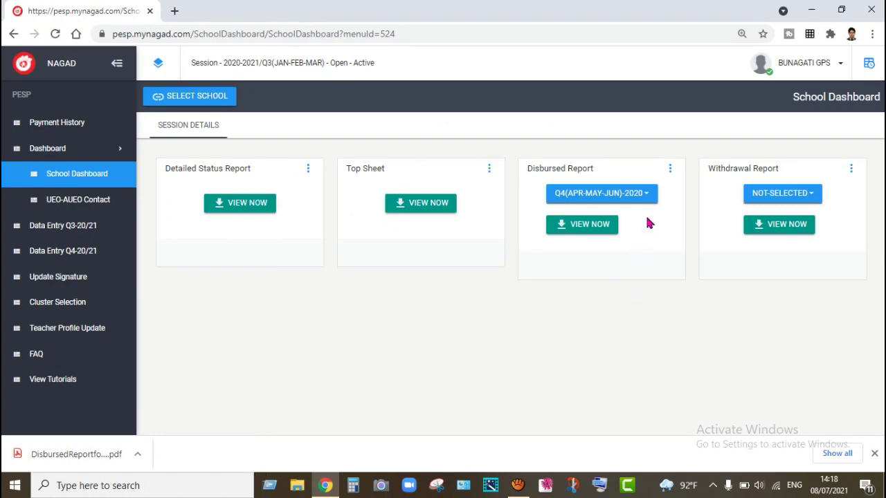
- View the Disbursed Report for Q3-Q4(2020-2021) and close it
{"action": "left_click", "coordinate": [645, 194]}
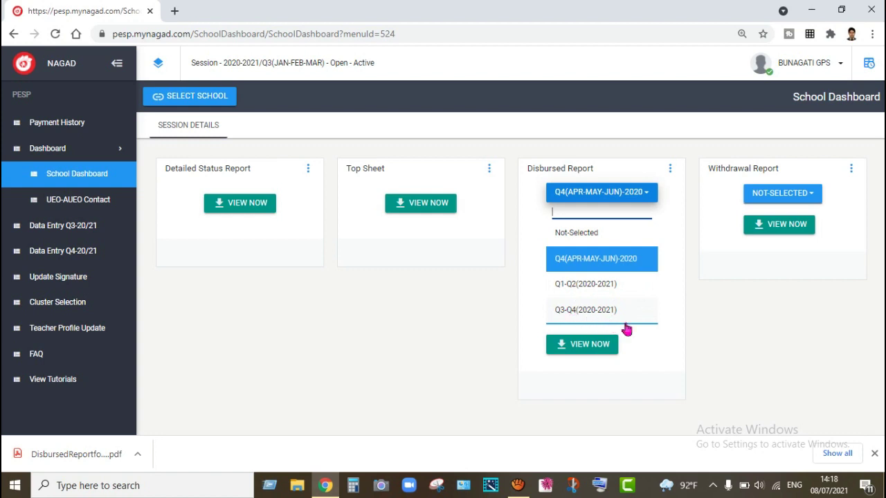
{"action": "left_click", "coordinate": [657, 348]}
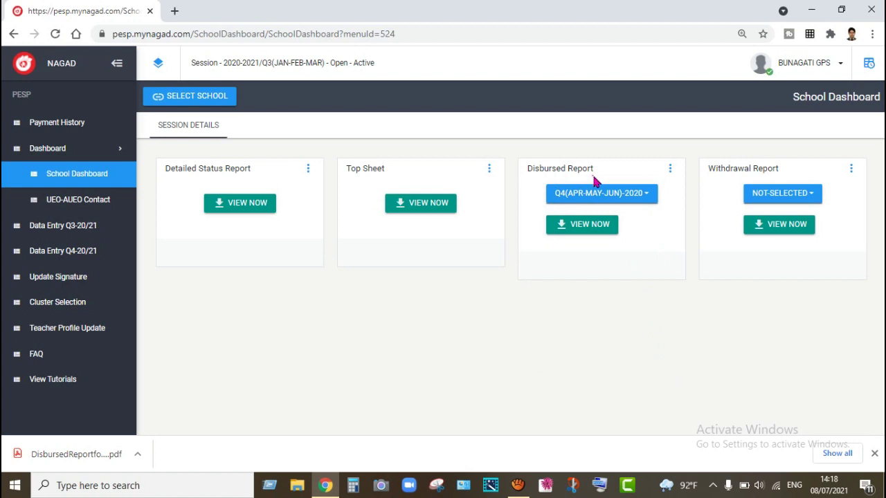
{"action": "left_click", "coordinate": [647, 195]}
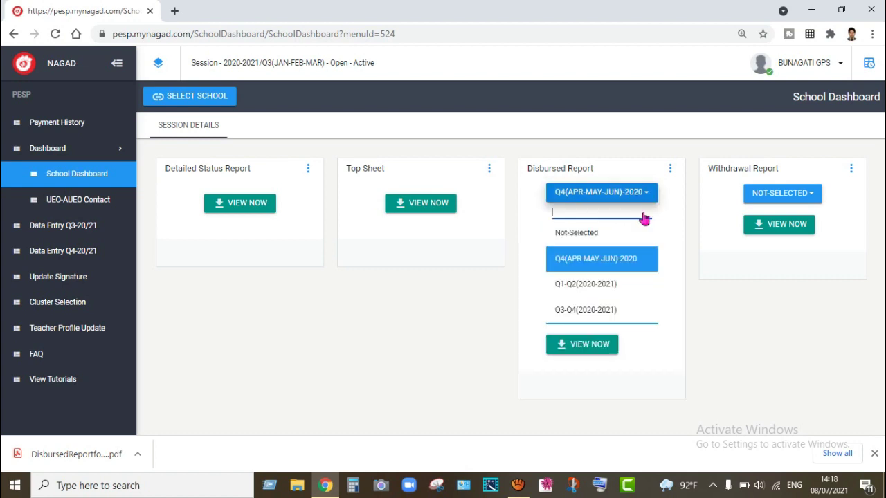
{"action": "left_click", "coordinate": [571, 309]}
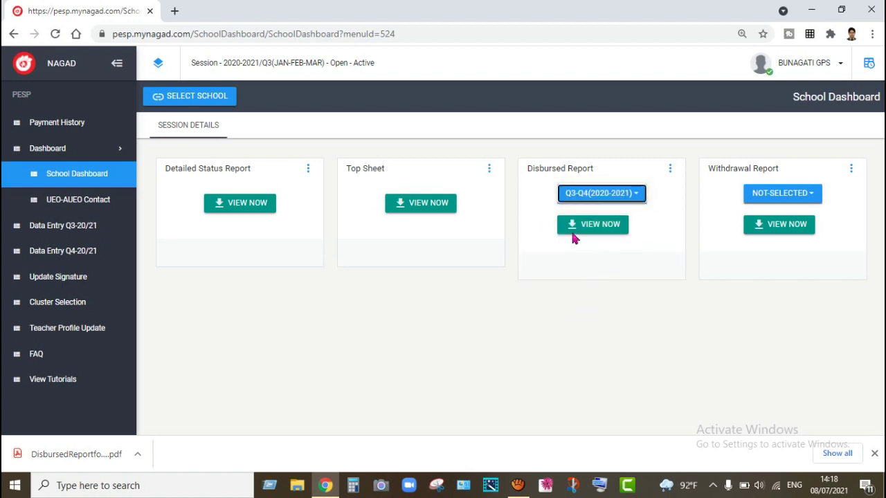
{"action": "left_click", "coordinate": [603, 226]}
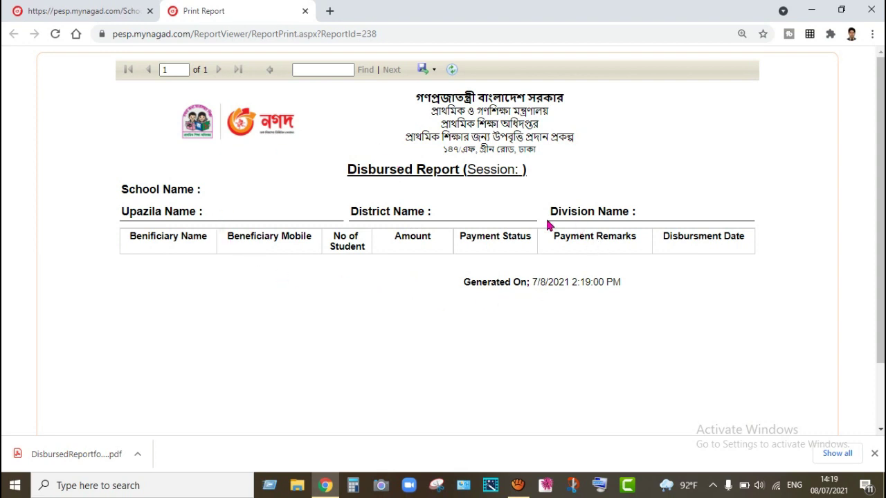
{"action": "left_click", "coordinate": [305, 13]}
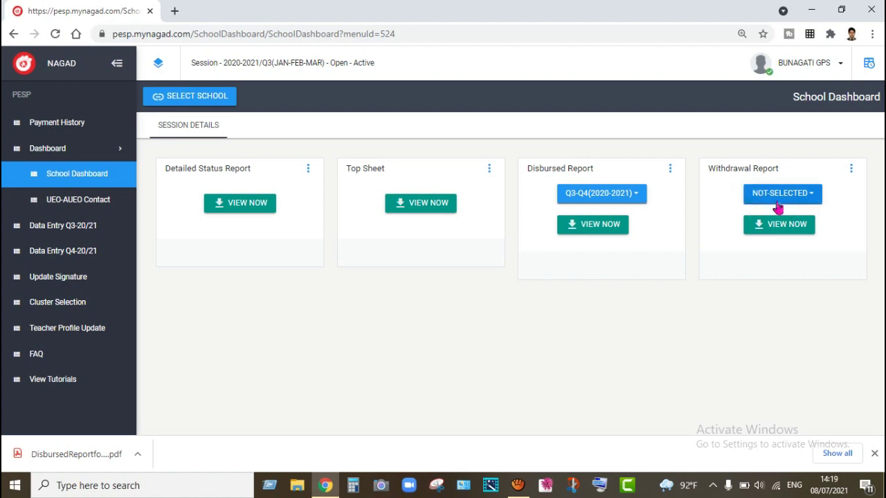
- Open the Withdrawal Report for Q3-Q4(2020-2021)
{"action": "left_click", "coordinate": [815, 197]}
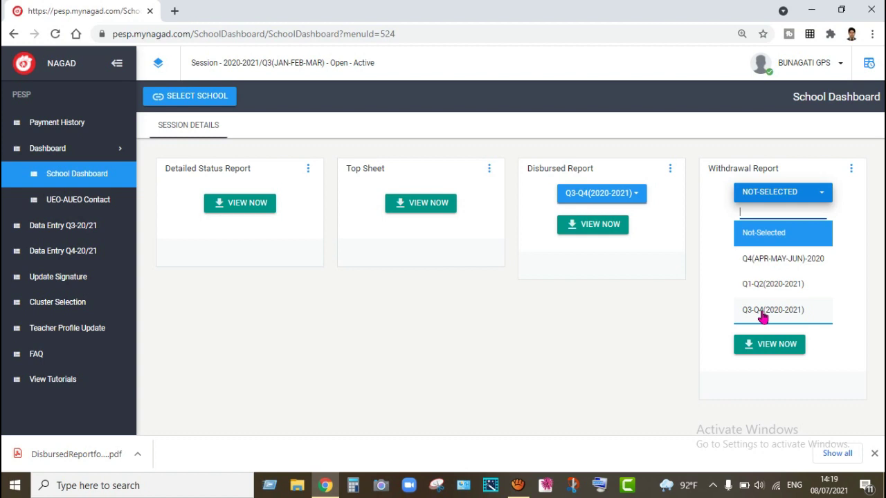
{"action": "left_click", "coordinate": [803, 317]}
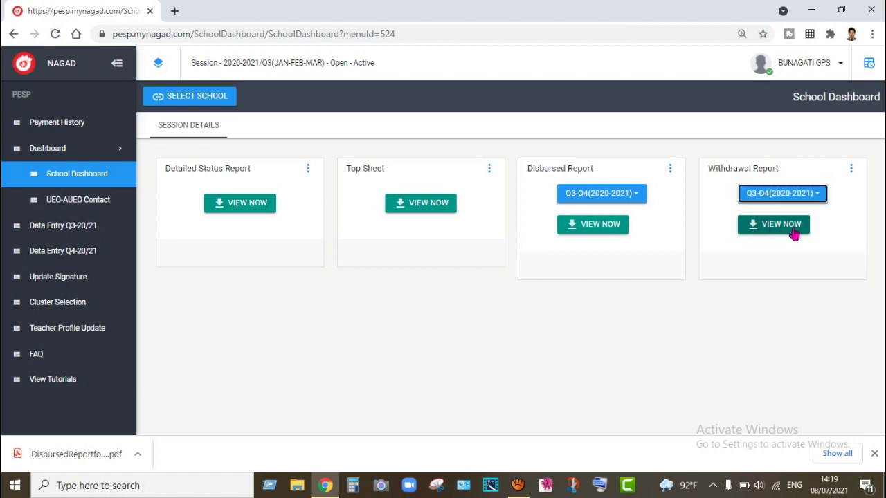
{"action": "left_click", "coordinate": [781, 228]}
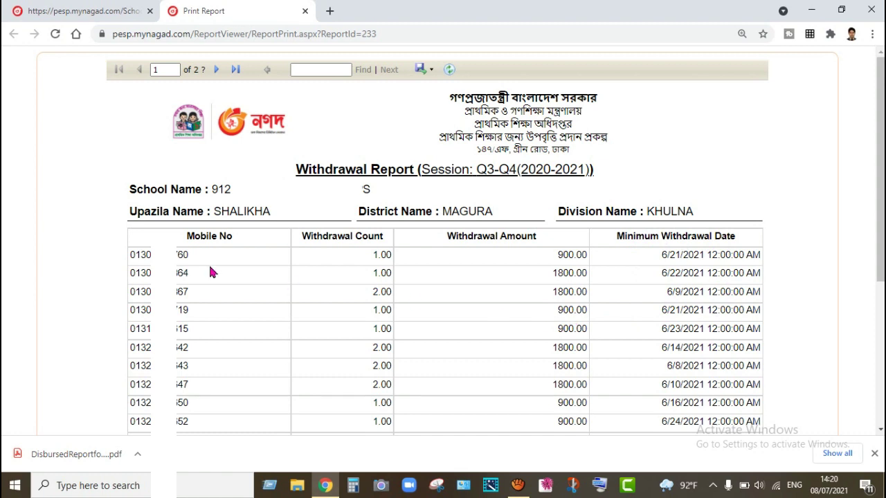
- Examine the mobile numbers, withdrawal counts, withdrawal amounts and minimum withdrawal dates in the withdrawal report's rows
{"action": "left_click_drag", "start_coordinate": [189, 255], "coordinate": [130, 256]}
{"action": "left_click_drag", "start_coordinate": [372, 254], "coordinate": [390, 257]}
{"action": "left_click_drag", "start_coordinate": [557, 255], "coordinate": [579, 257]}
{"action": "left_click_drag", "start_coordinate": [662, 255], "coordinate": [760, 256]}
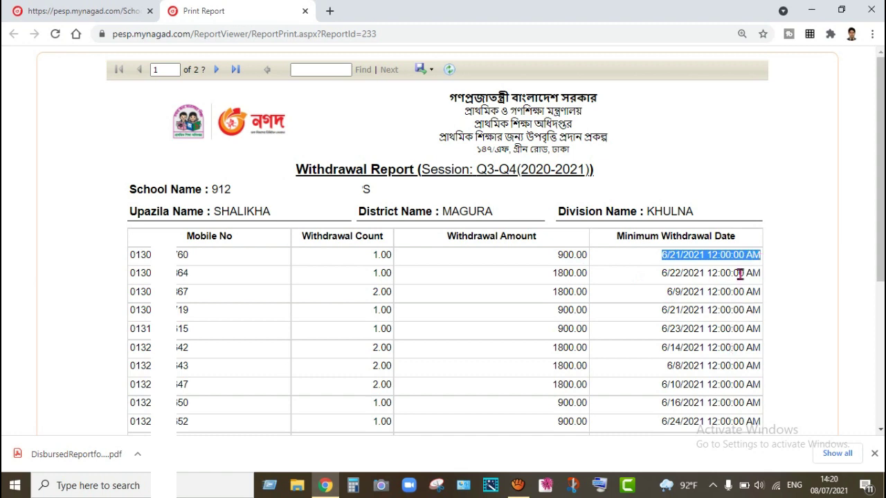
{"action": "scroll", "coordinate": [627, 305], "scroll_direction": "down", "scroll_amount": 4}
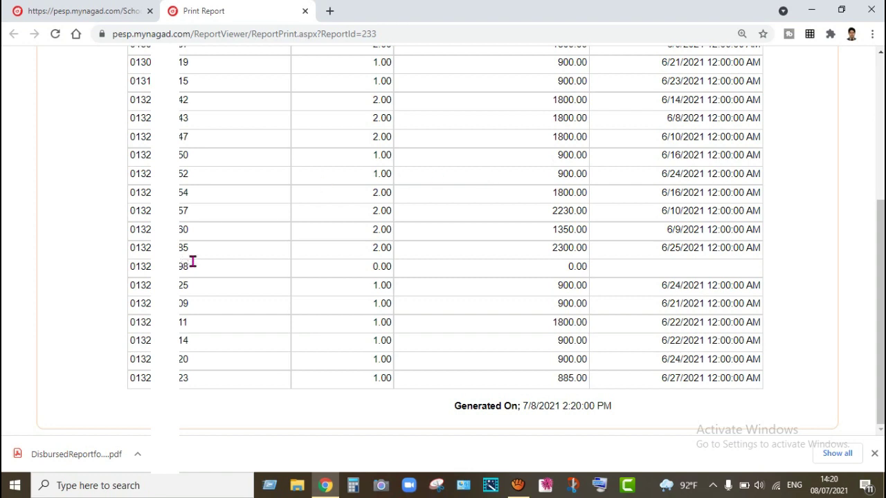
{"action": "left_click_drag", "start_coordinate": [191, 253], "coordinate": [133, 251]}
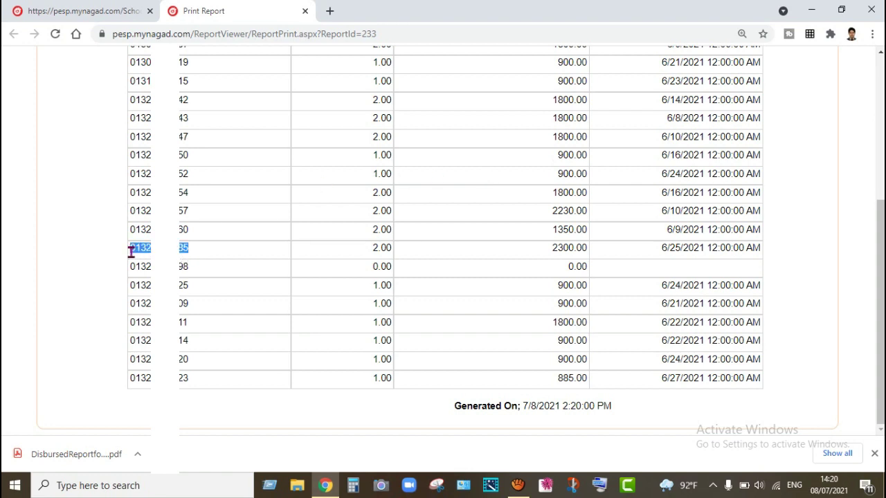
{"action": "left_click_drag", "start_coordinate": [191, 269], "coordinate": [131, 267]}
{"action": "left_click", "coordinate": [367, 273]}
{"action": "left_click_drag", "start_coordinate": [367, 274], "coordinate": [404, 274]}
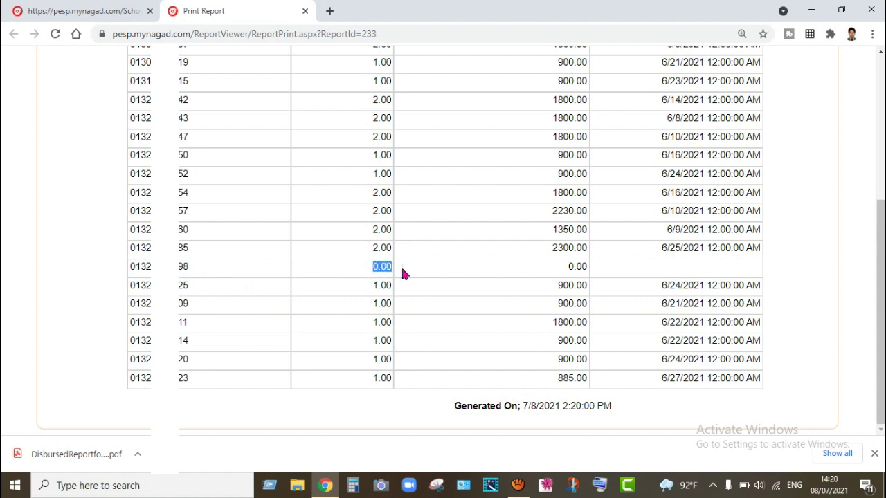
{"action": "left_click_drag", "start_coordinate": [508, 276], "coordinate": [713, 278]}
{"action": "scroll", "coordinate": [499, 324], "scroll_direction": "up", "scroll_amount": 4}
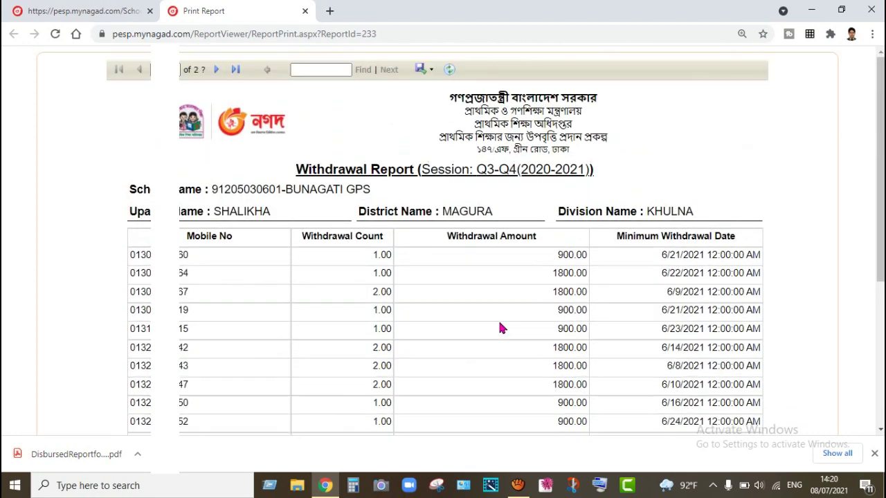
- Export the withdrawal report to the desktop as WithdrawalReport1.pdf and review its pages in Adobe Acrobat Reader
{"action": "left_click", "coordinate": [435, 70]}
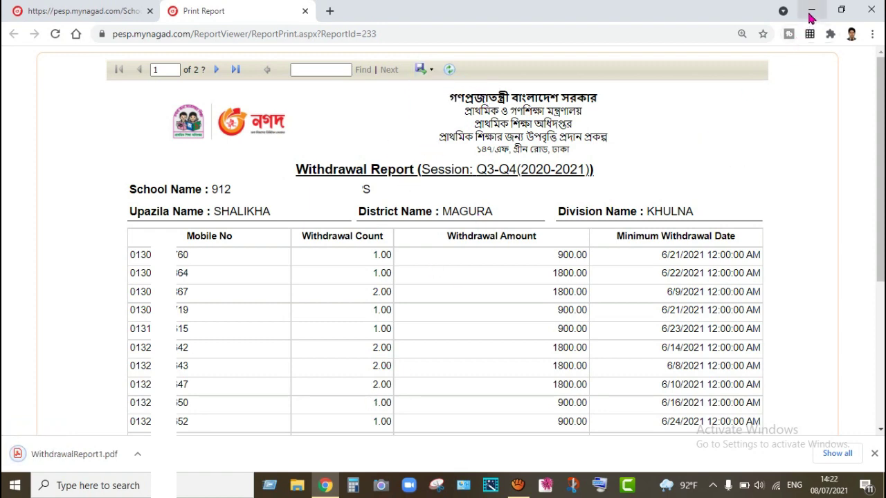
{"action": "left_click", "coordinate": [813, 14]}
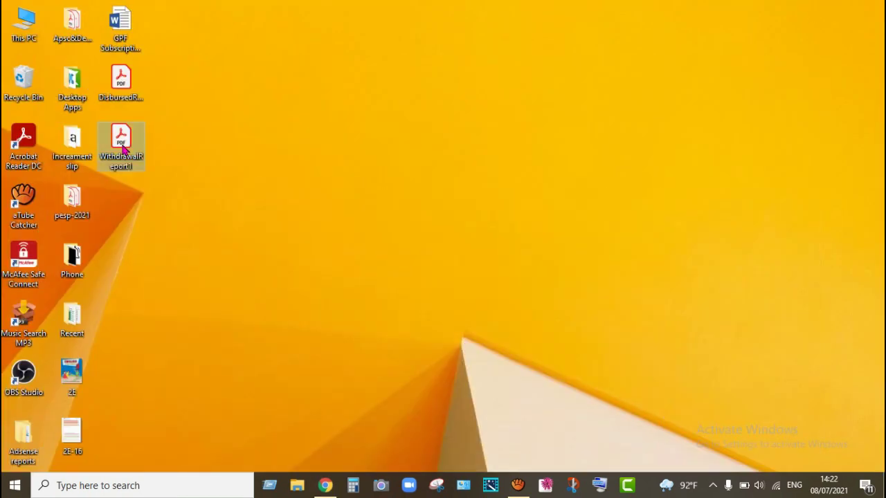
{"action": "double_click", "coordinate": [122, 145]}
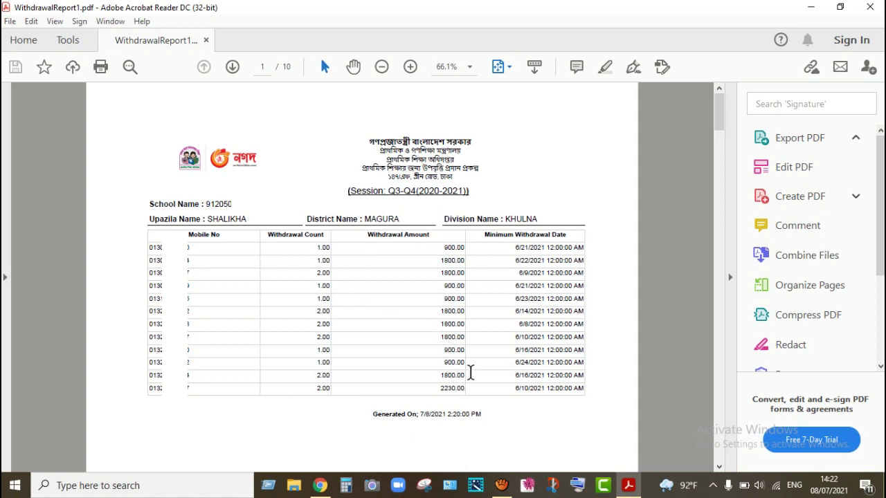
{"action": "scroll", "coordinate": [471, 372], "scroll_direction": "down", "scroll_amount": 5}
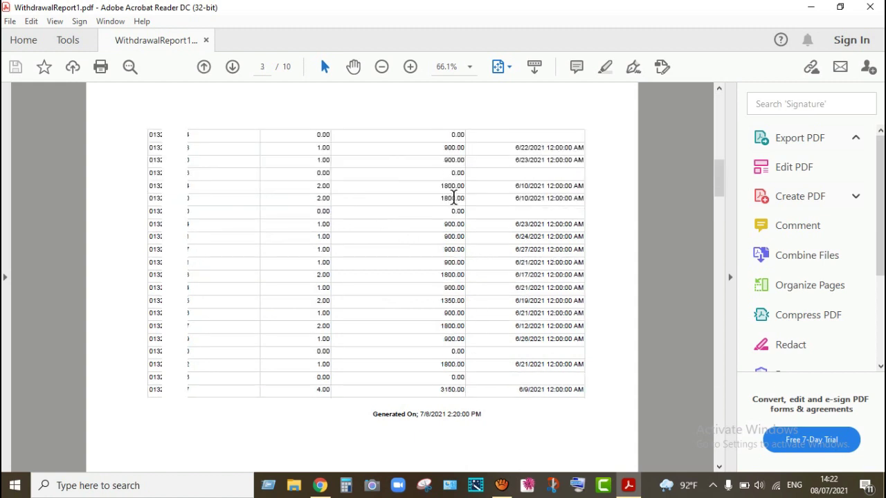